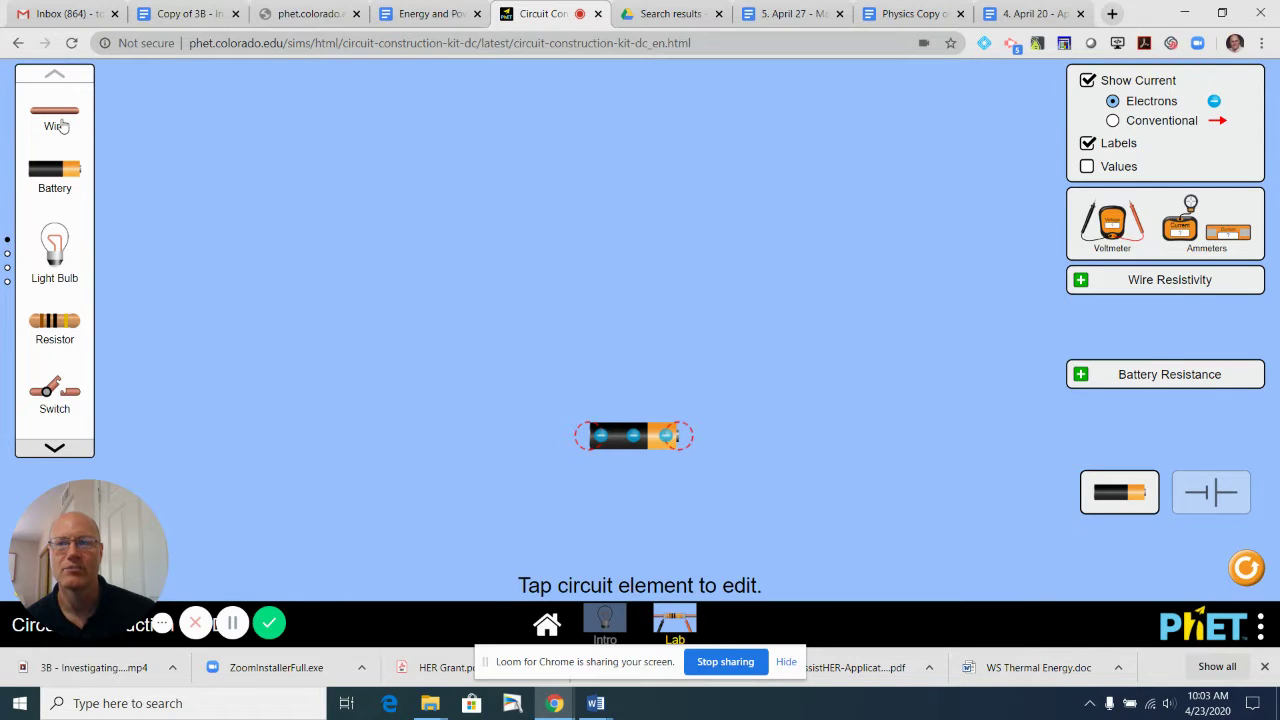
Attach a wire to each end of the battery and connect their free ends to a new light bulb, completing the circuit.
drag(58, 124, 427, 441)
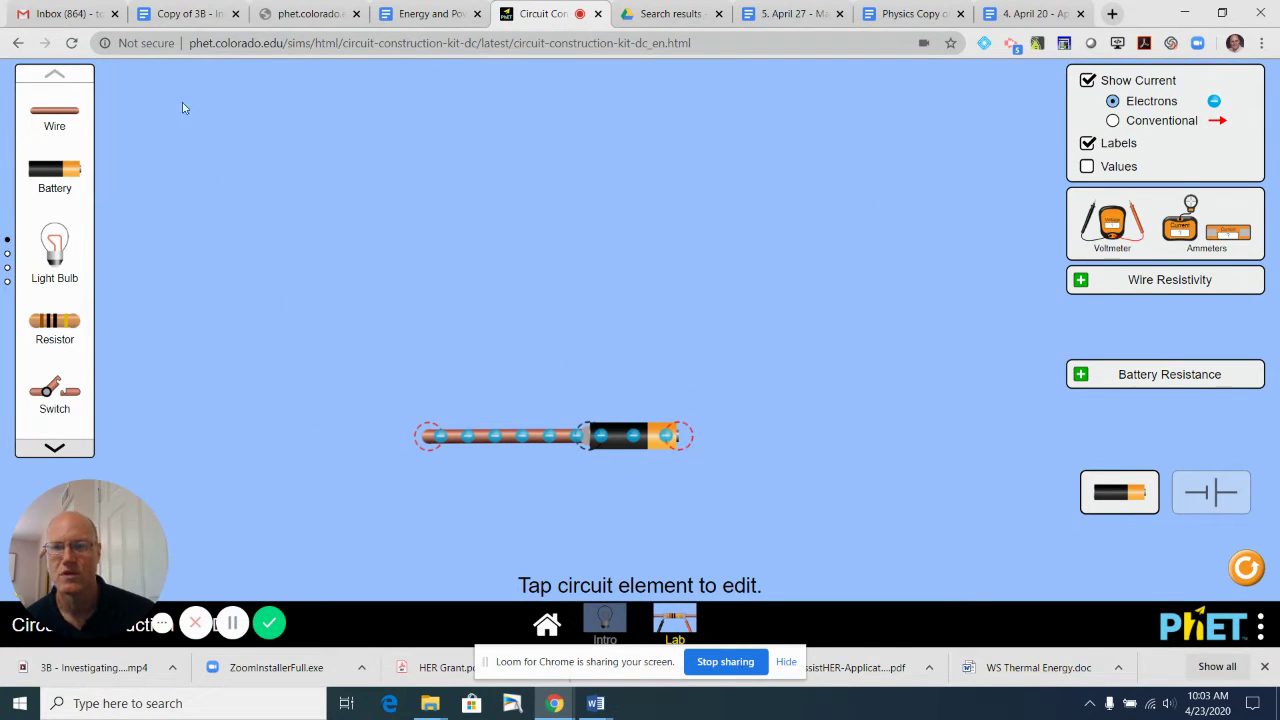
drag(56, 110, 888, 443)
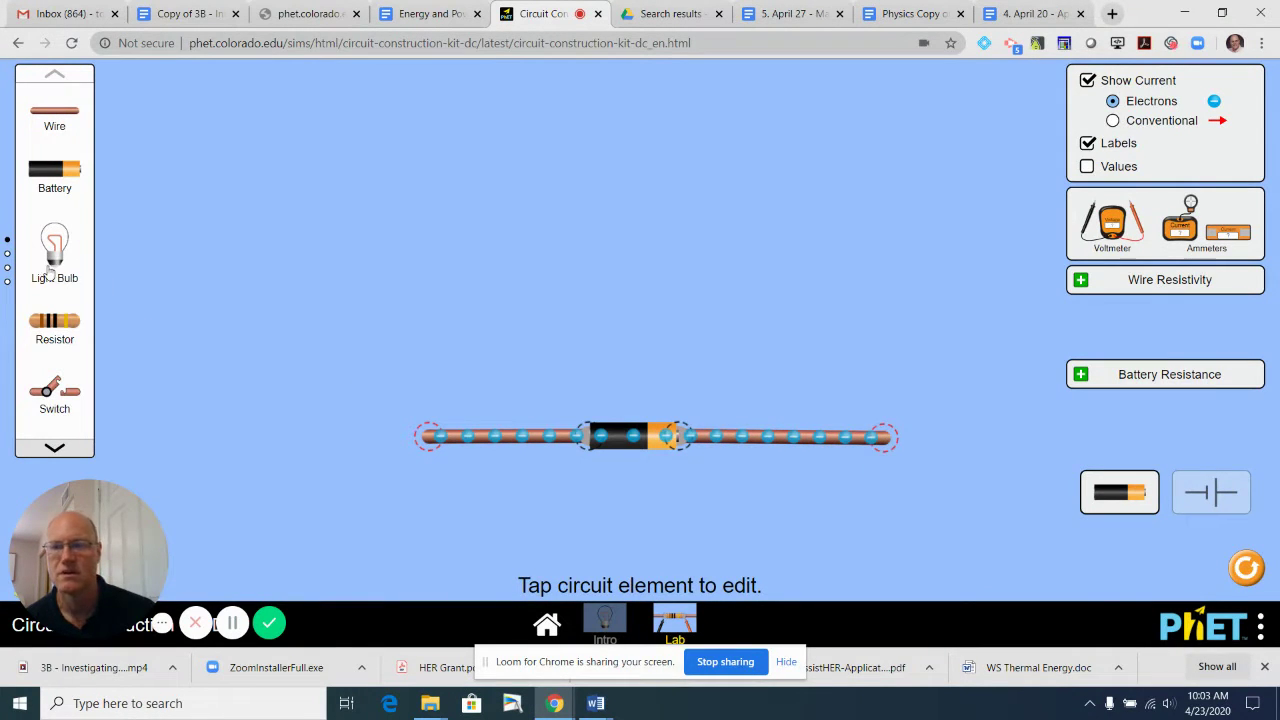
drag(61, 254, 580, 251)
drag(430, 437, 624, 219)
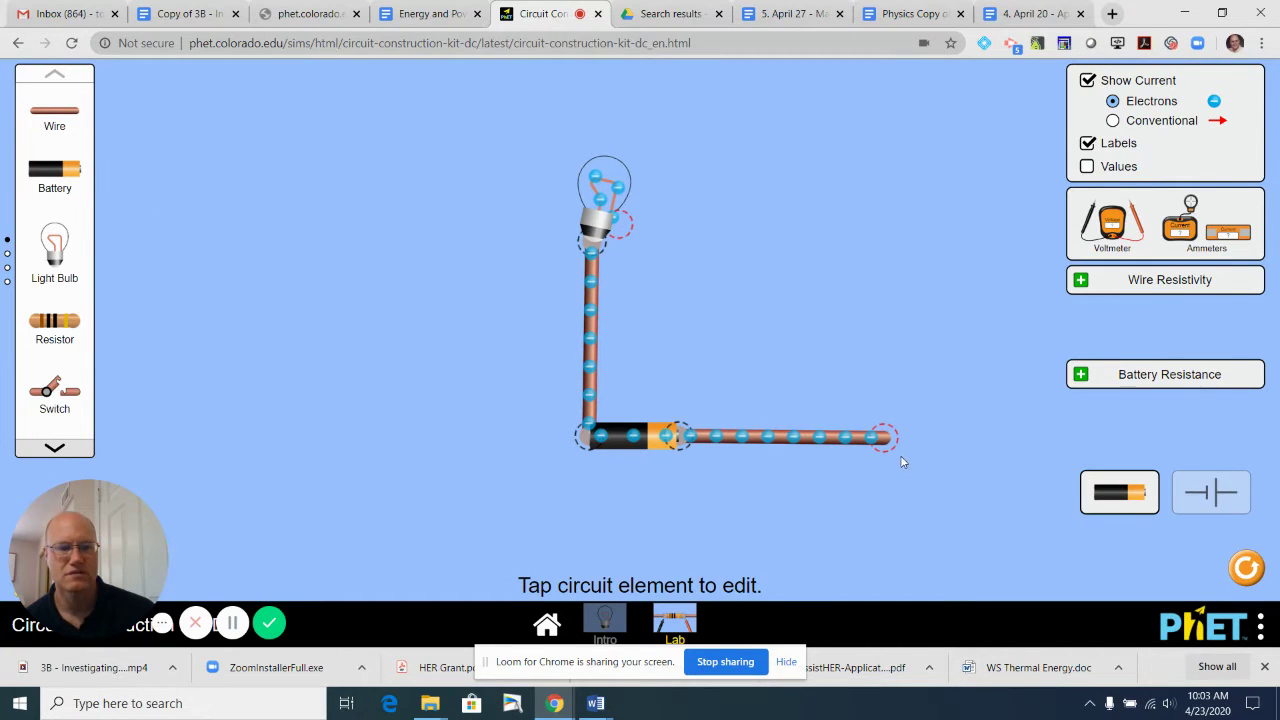
drag(888, 437, 681, 233)
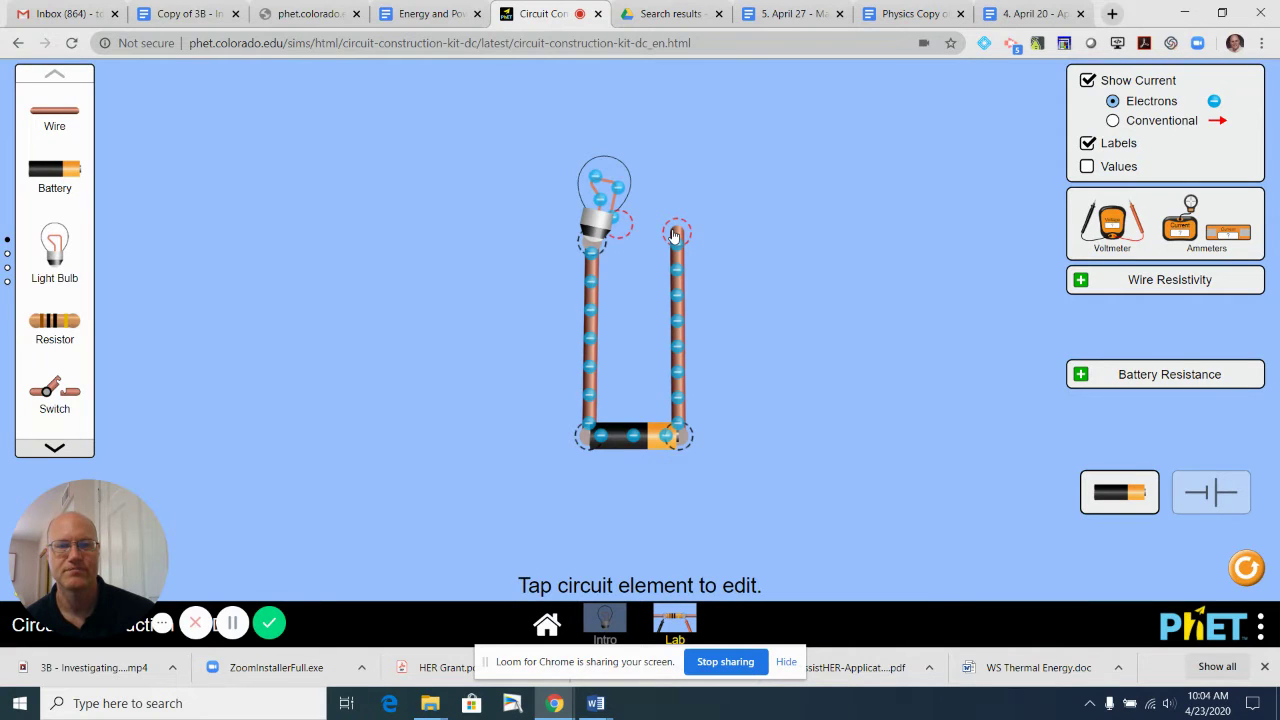
drag(674, 234, 621, 223)
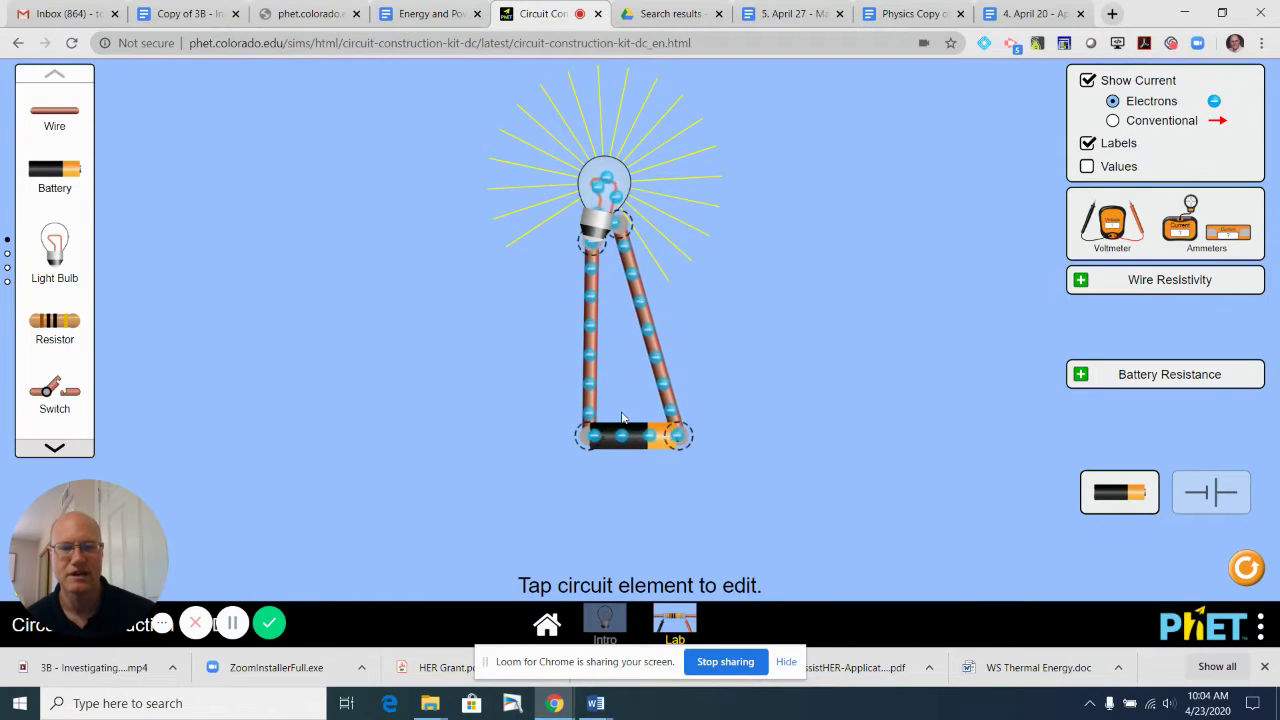
Set the battery's voltage to 23.5 volts.
click(633, 446)
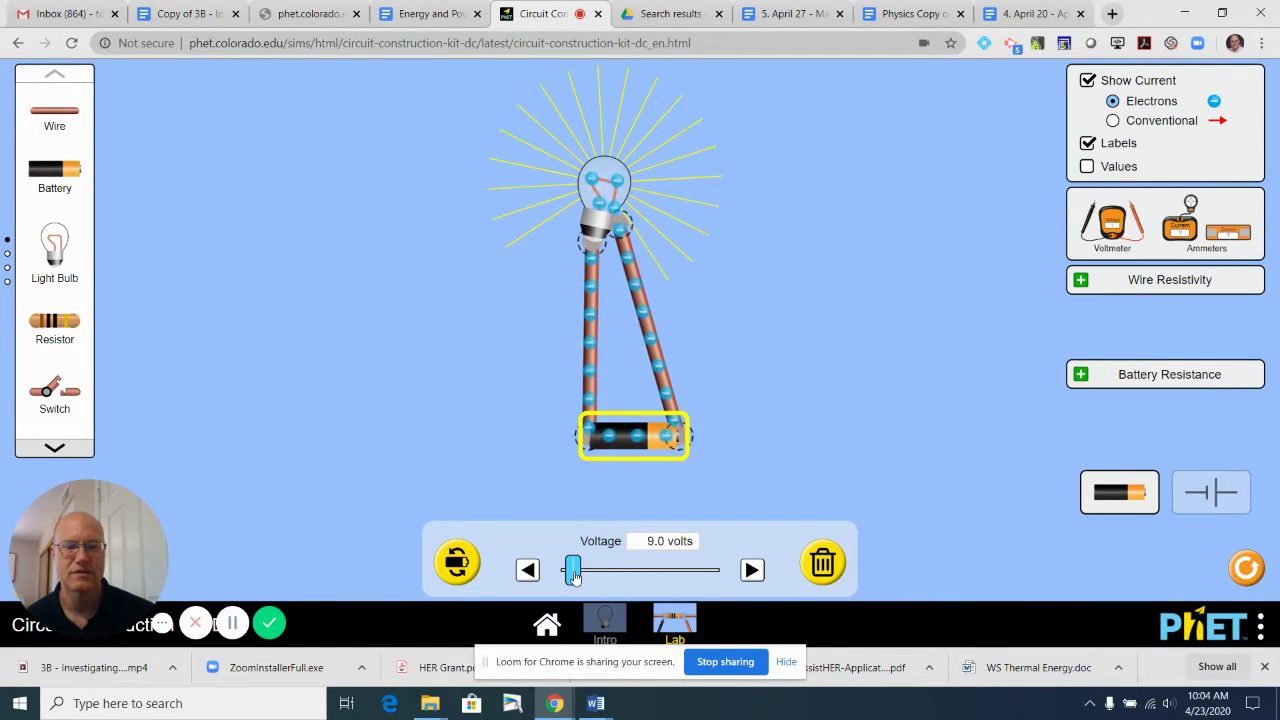
drag(573, 575, 595, 551)
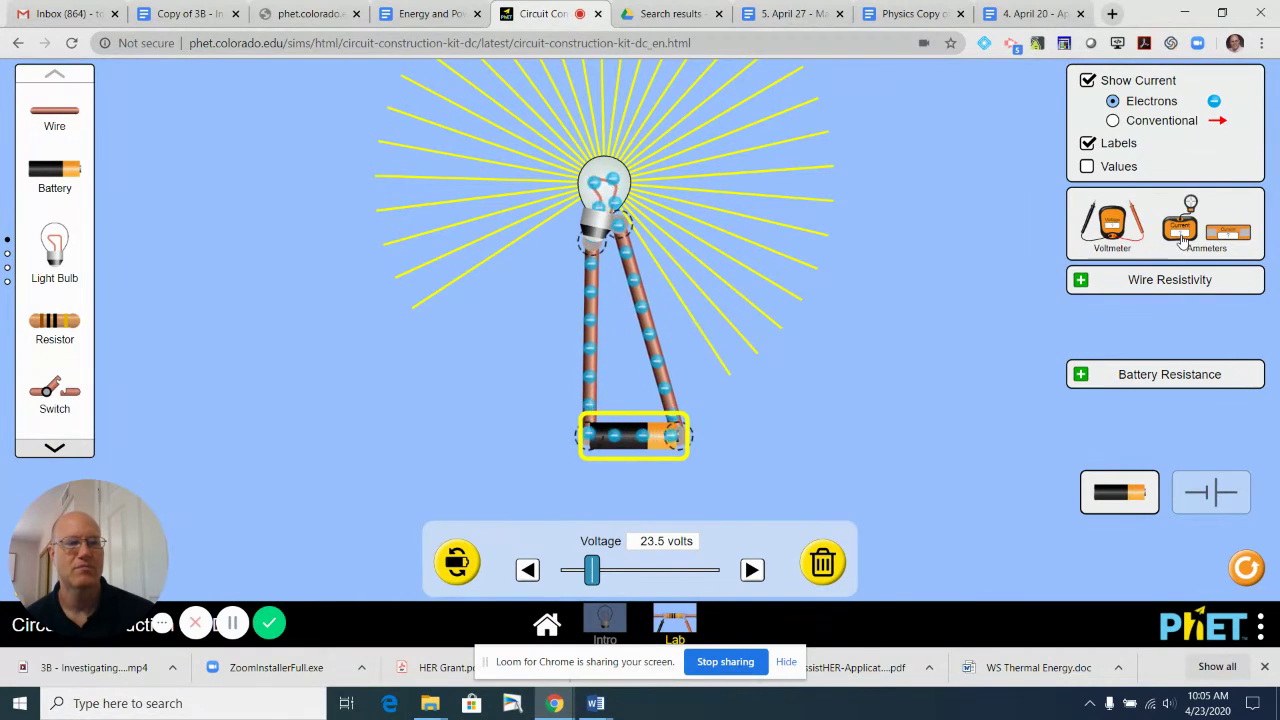
Add the ammeter with the movable probe beside the circuit and park its probe just above the meter body.
drag(1183, 237, 919, 393)
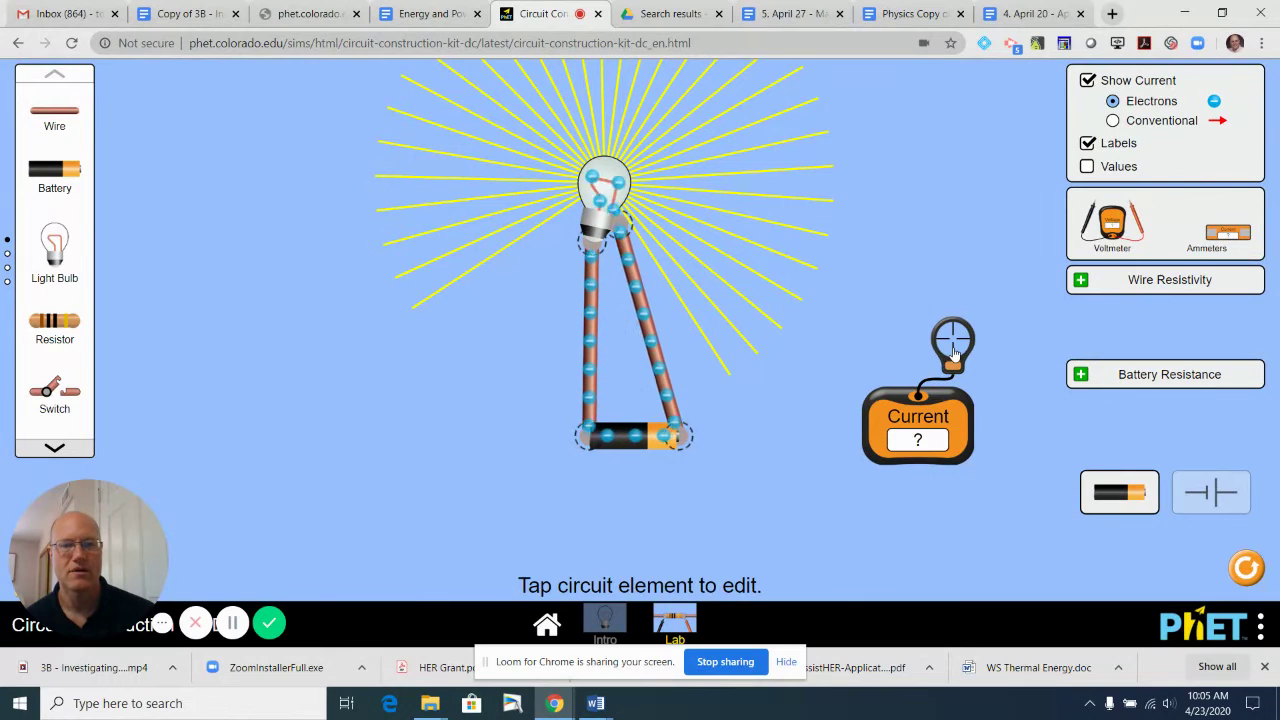
drag(955, 352, 916, 287)
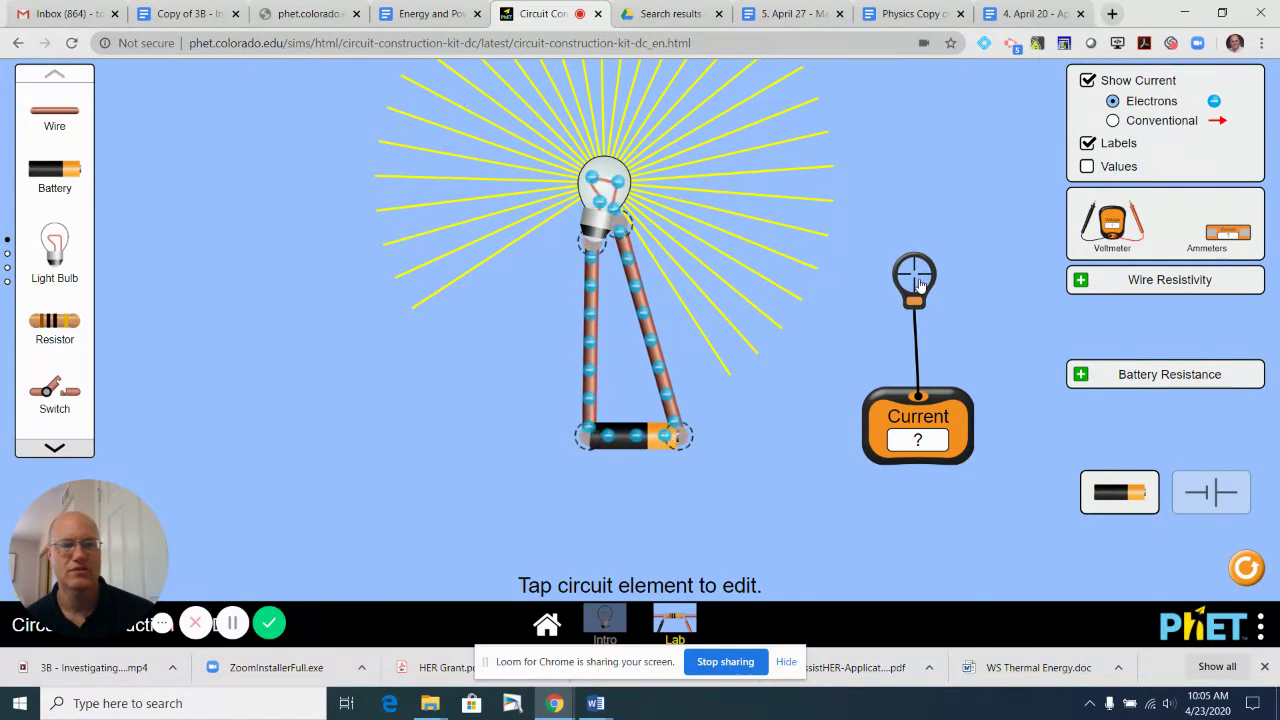
drag(920, 285, 862, 342)
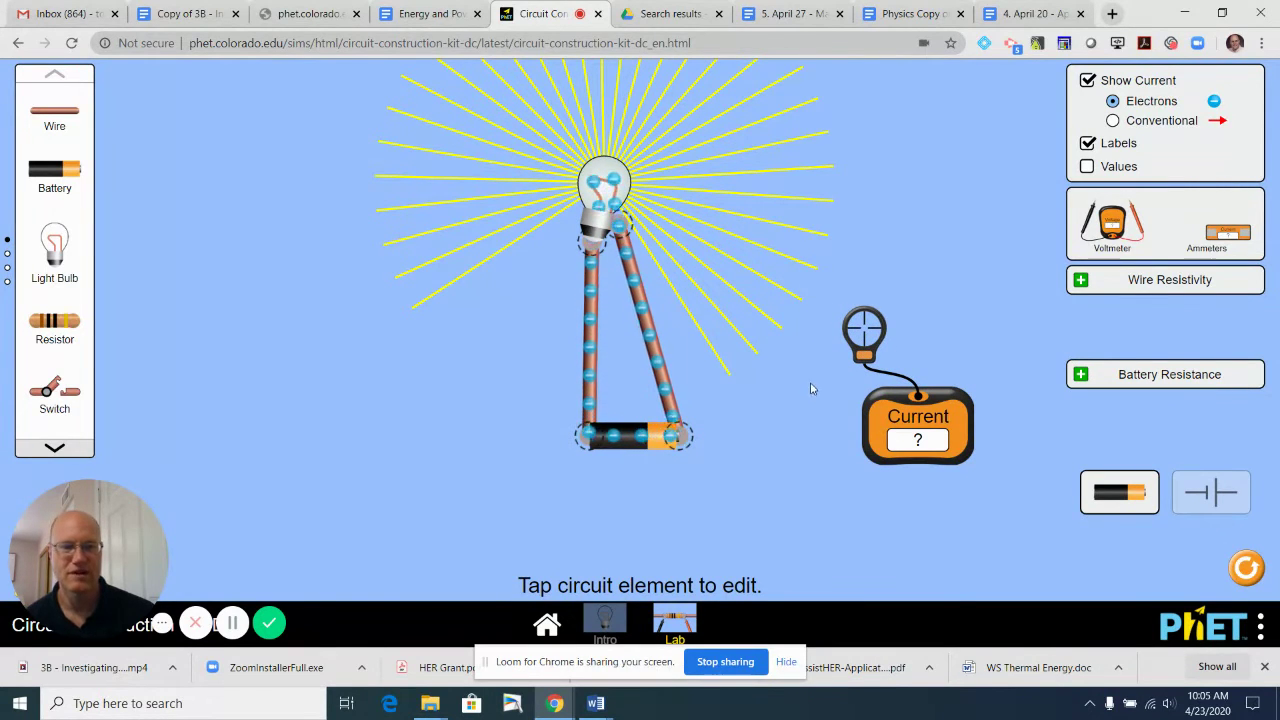
drag(868, 347, 859, 313)
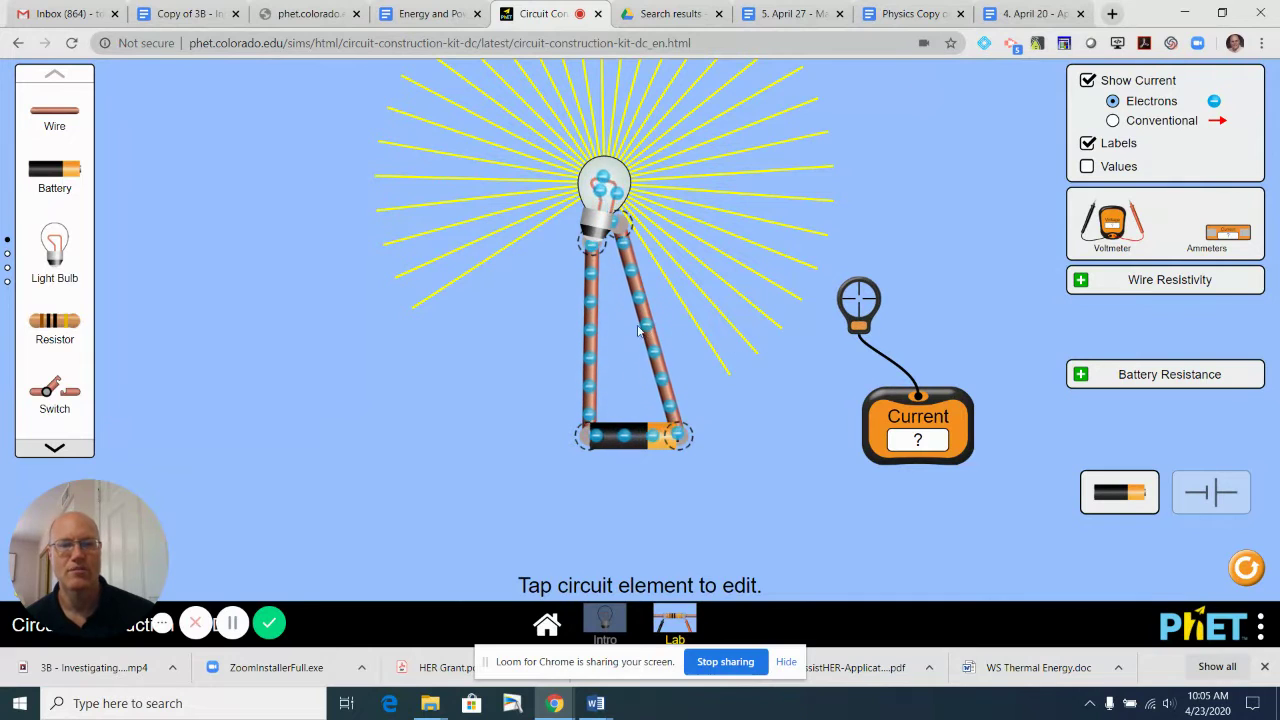
Cut the junction at the bulb's side contact and insert a switch between the bulb and the freed wire.
click(617, 229)
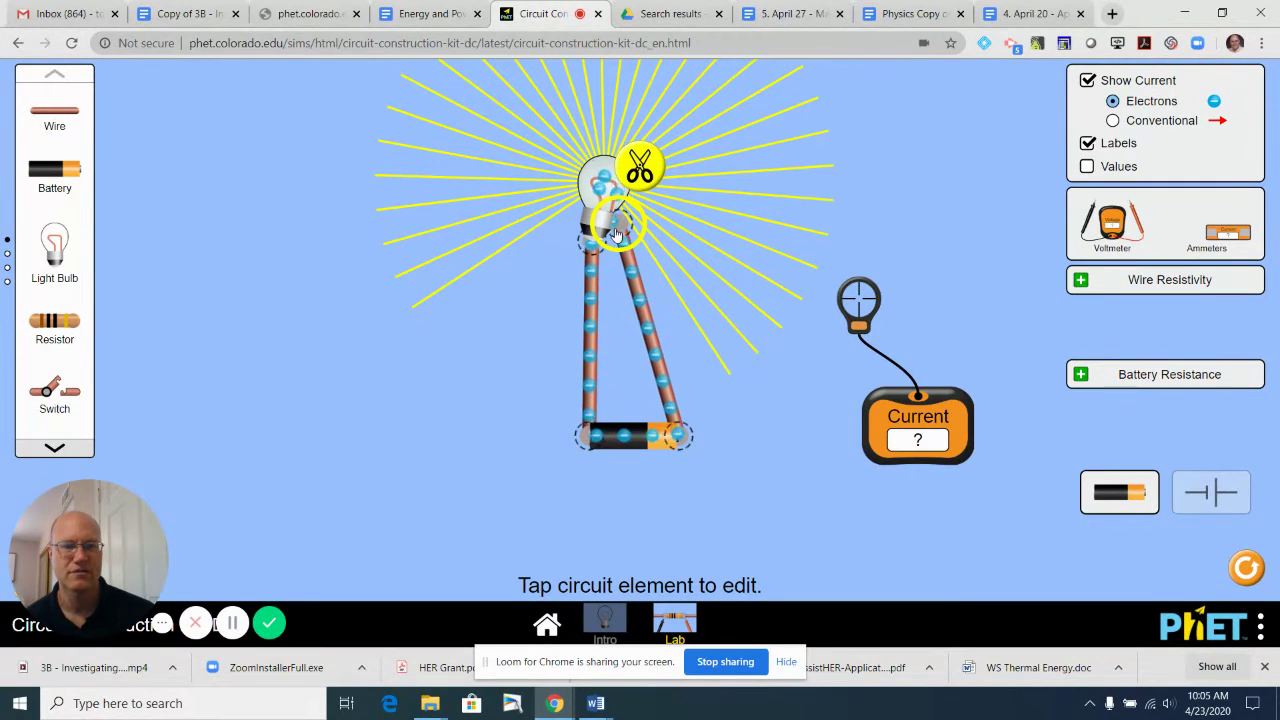
click(639, 170)
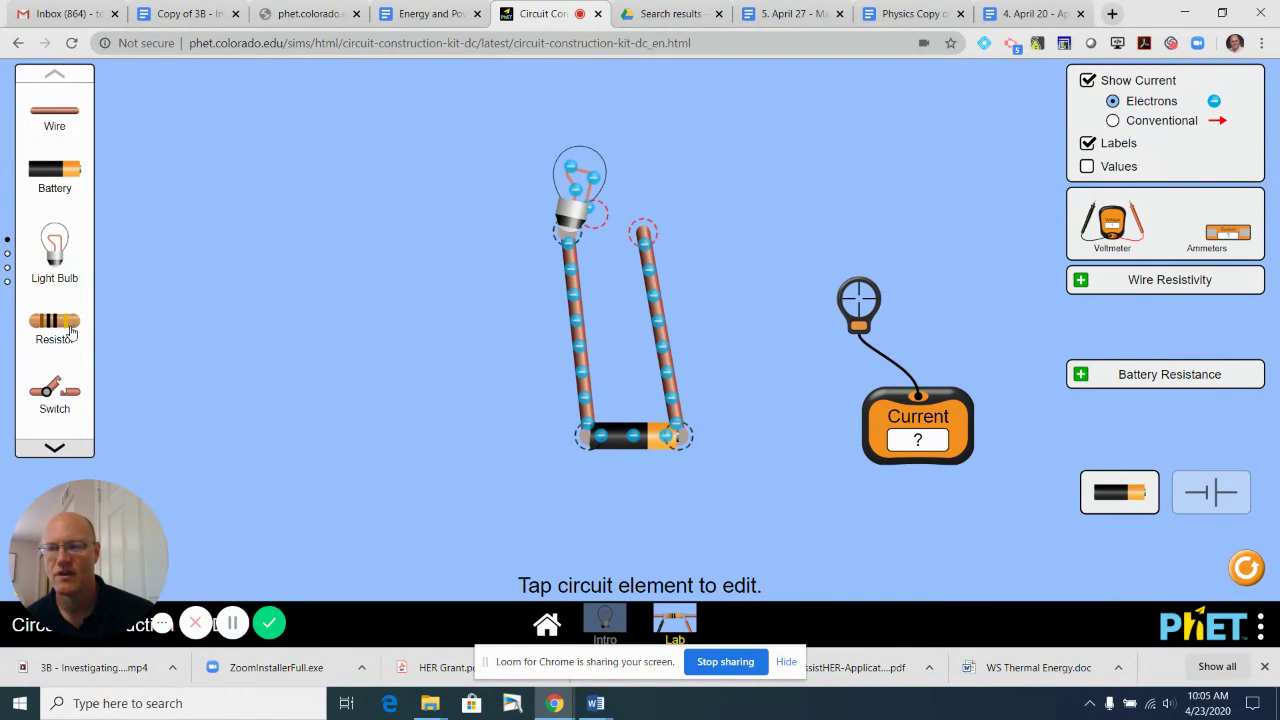
drag(62, 385, 687, 243)
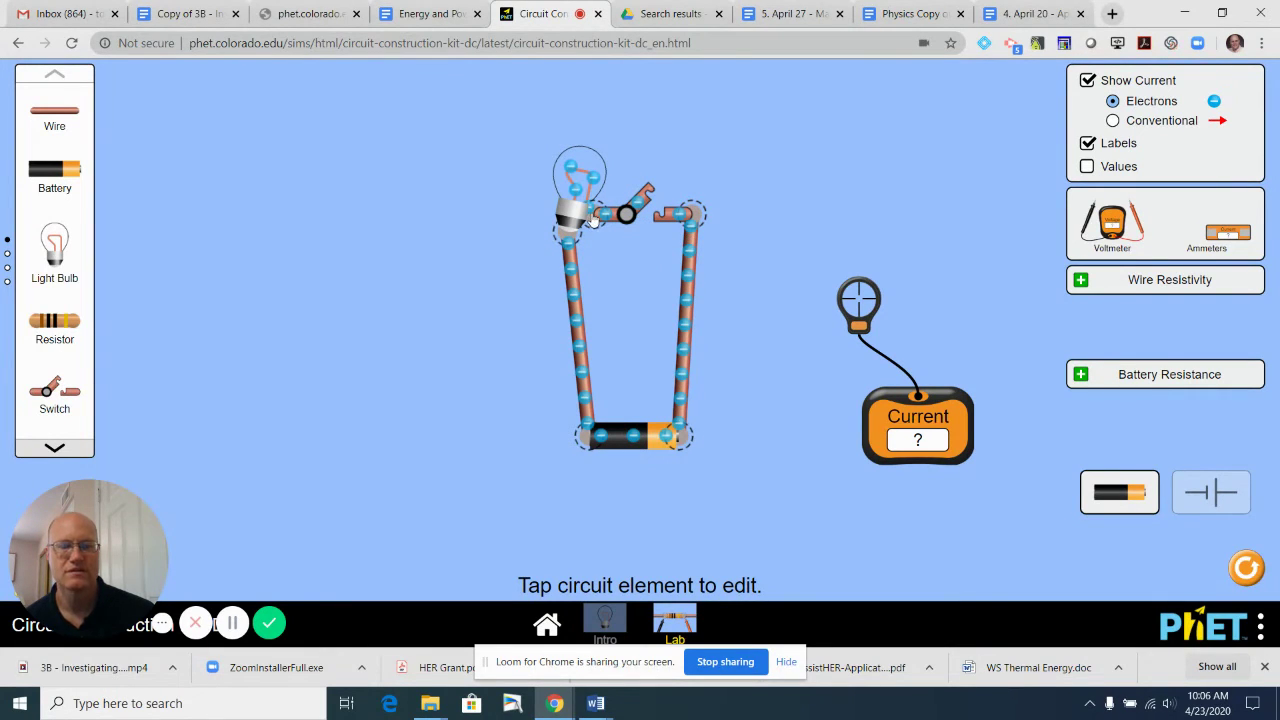
Try moving the switch's bulb-side end to the junction at the bulb's base, and close and reopen the switch.
drag(592, 221, 553, 265)
click(586, 164)
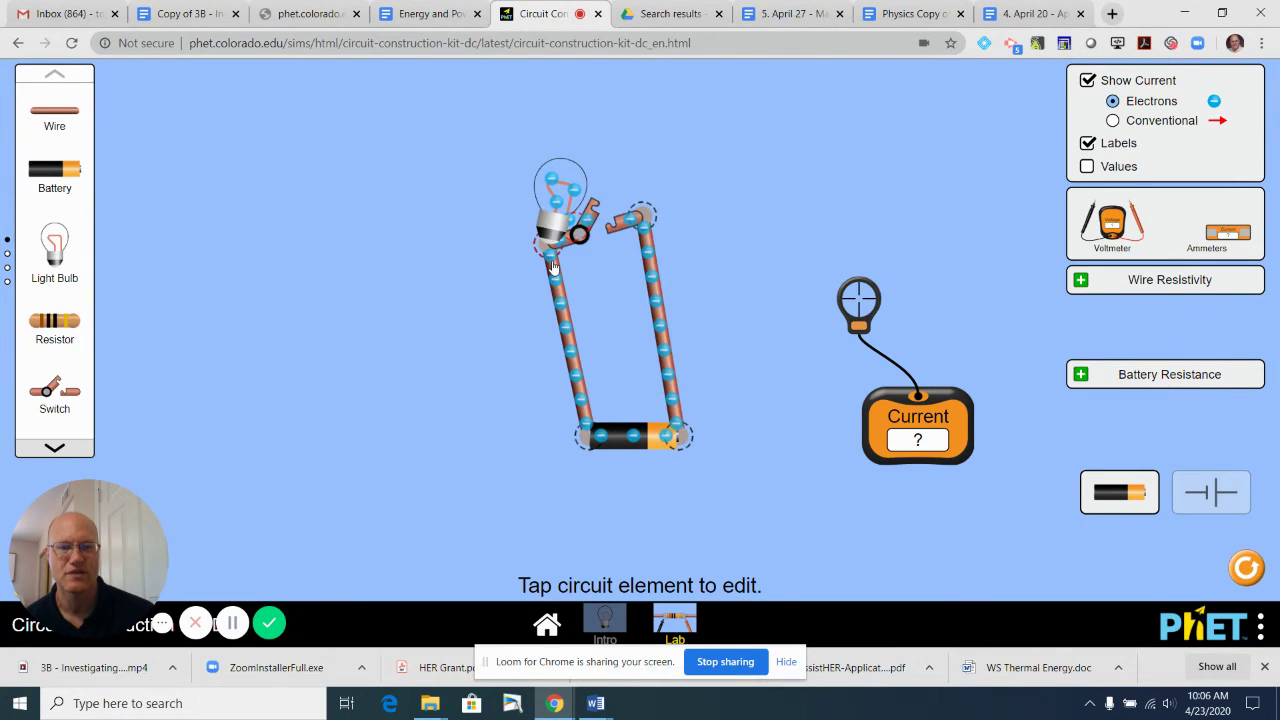
click(593, 221)
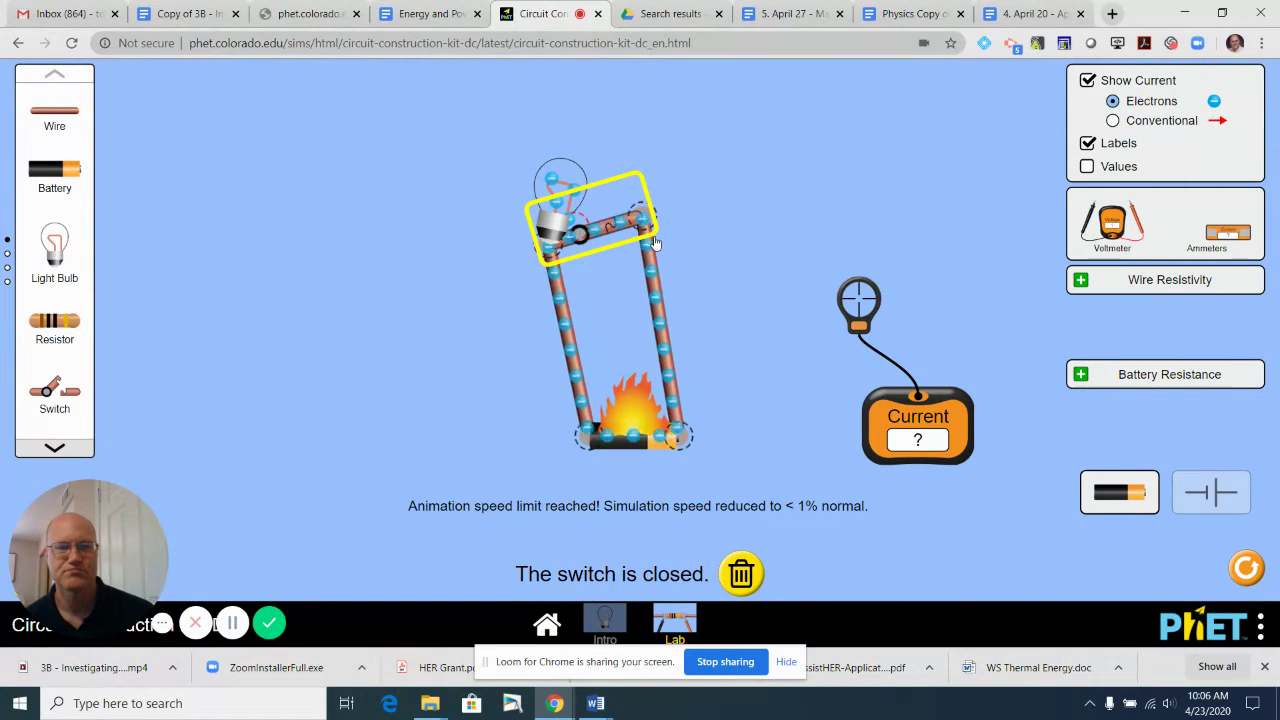
click(614, 229)
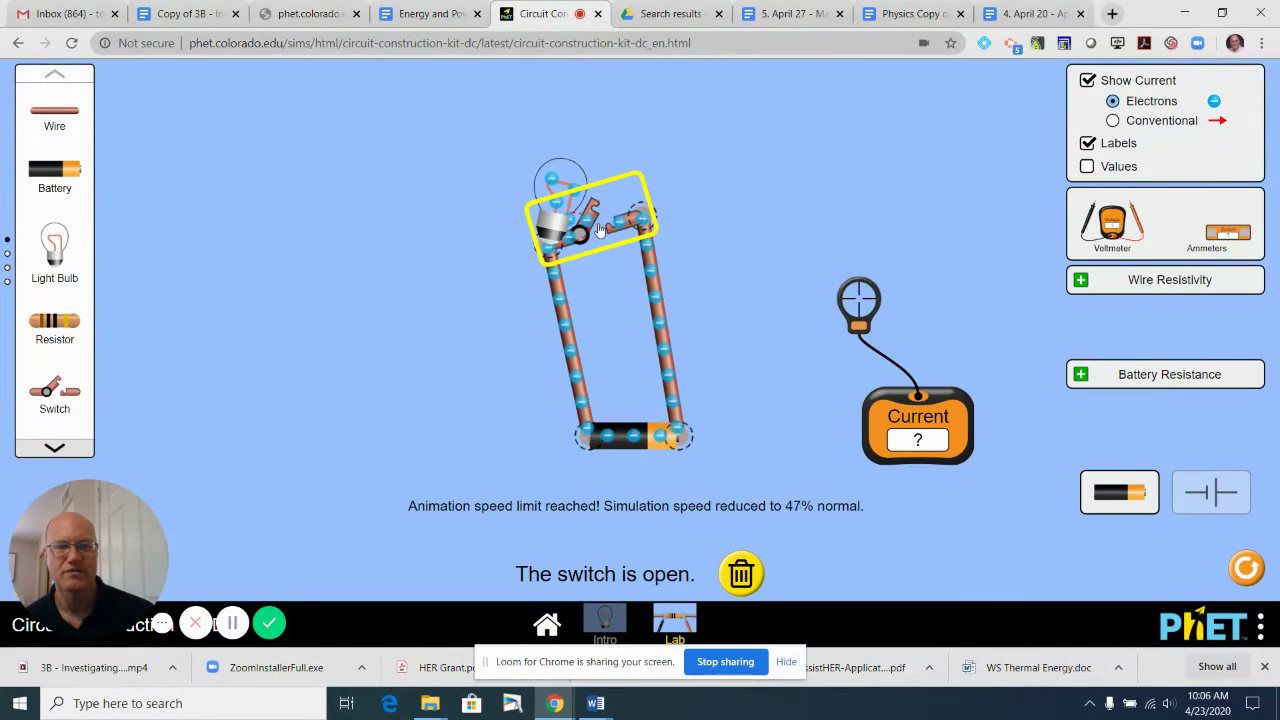
Split the junction at the bulb's base, rewire the bulb in series with the switch and the battery, and close the switch.
click(548, 255)
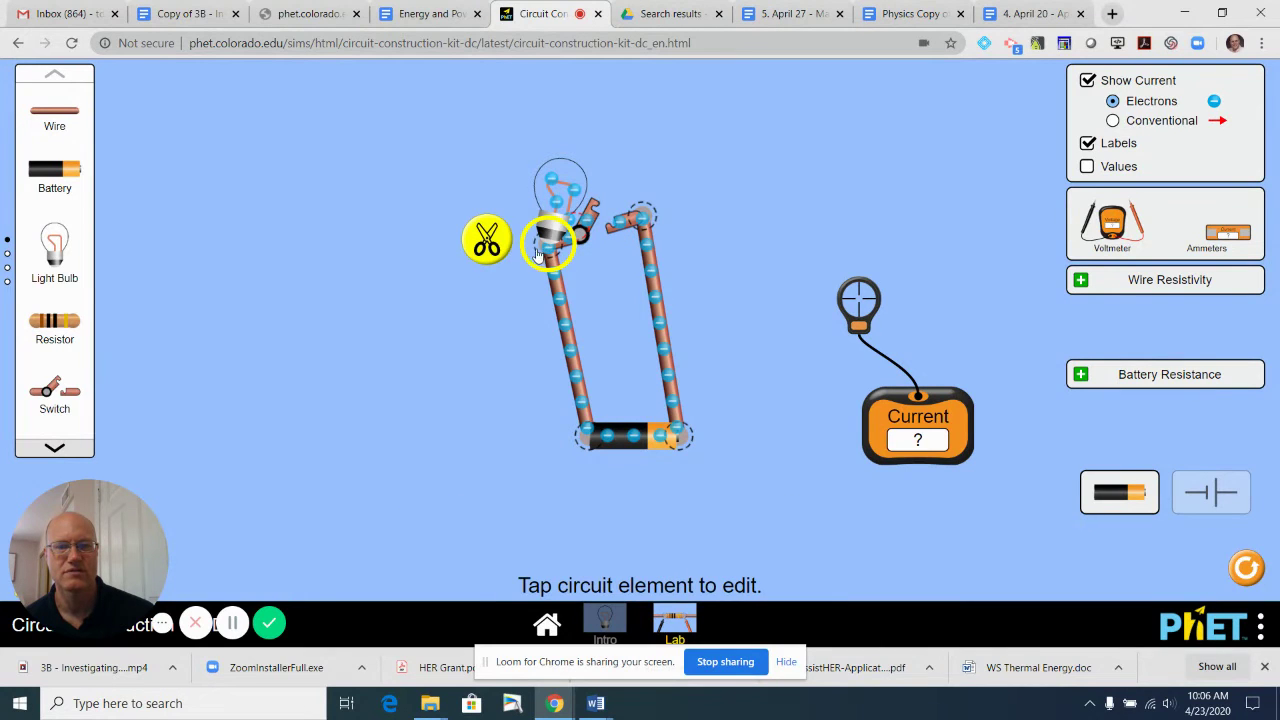
click(488, 242)
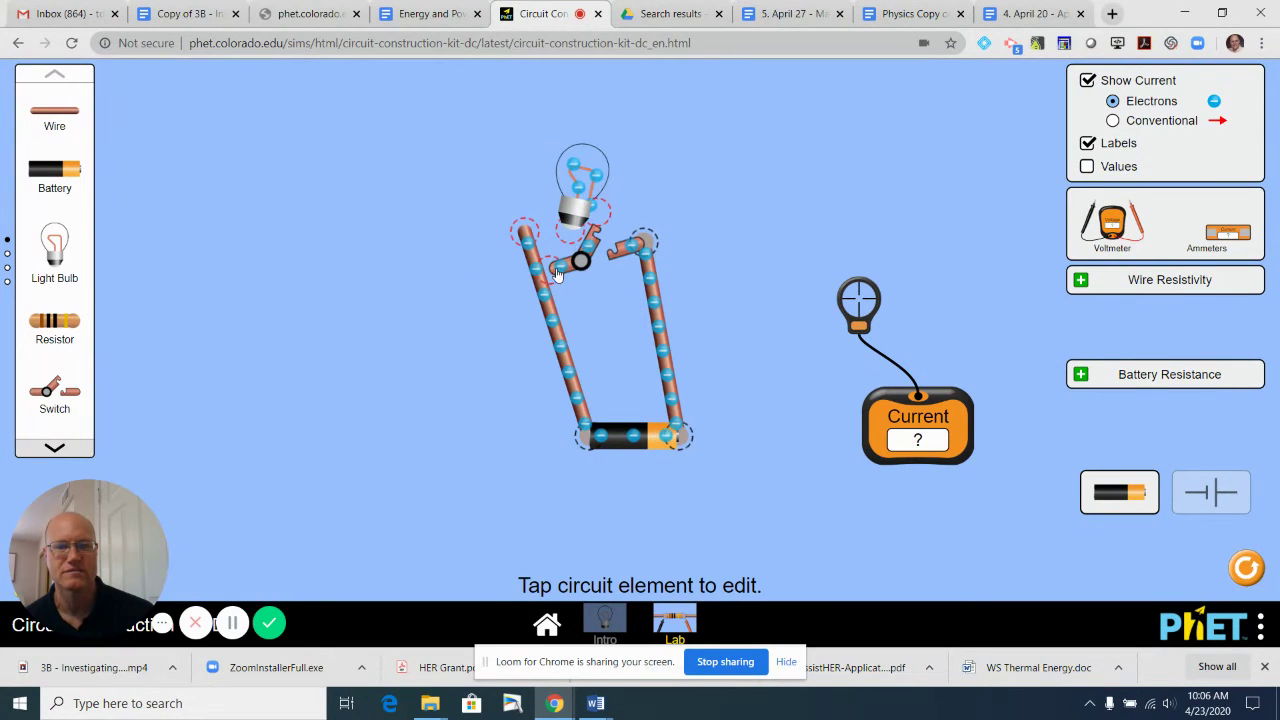
drag(557, 275, 624, 219)
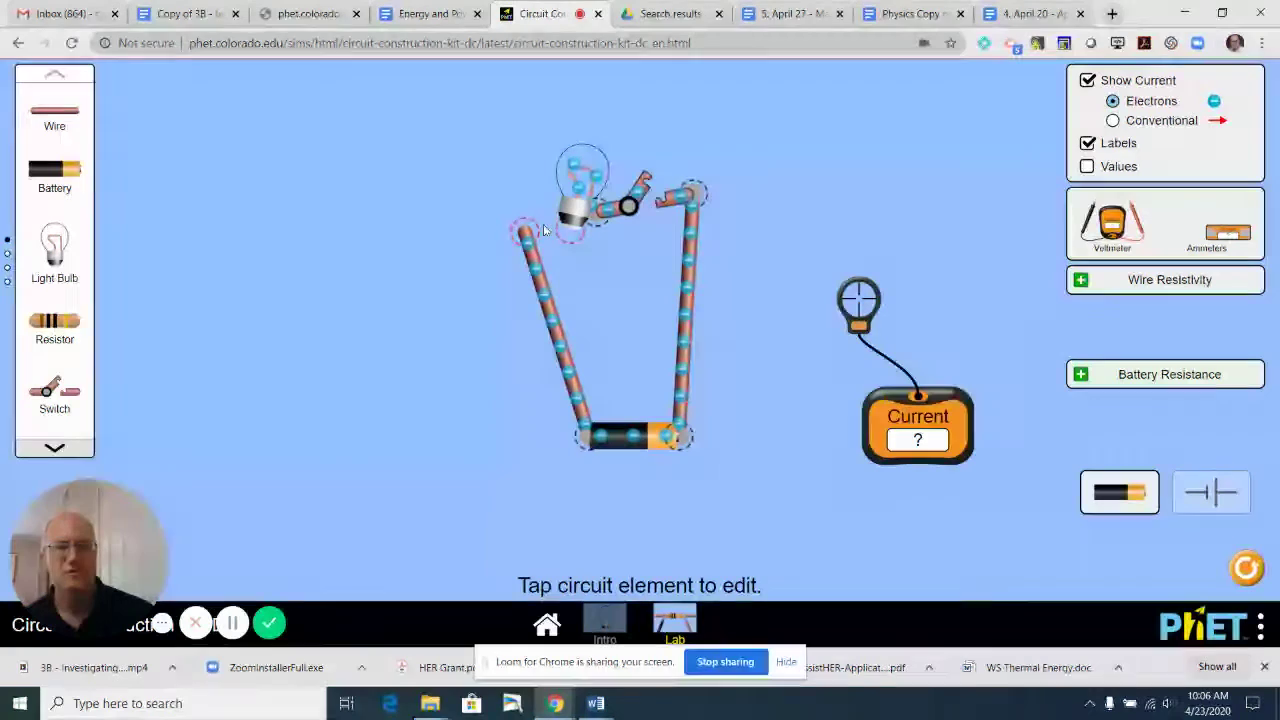
drag(526, 233, 570, 240)
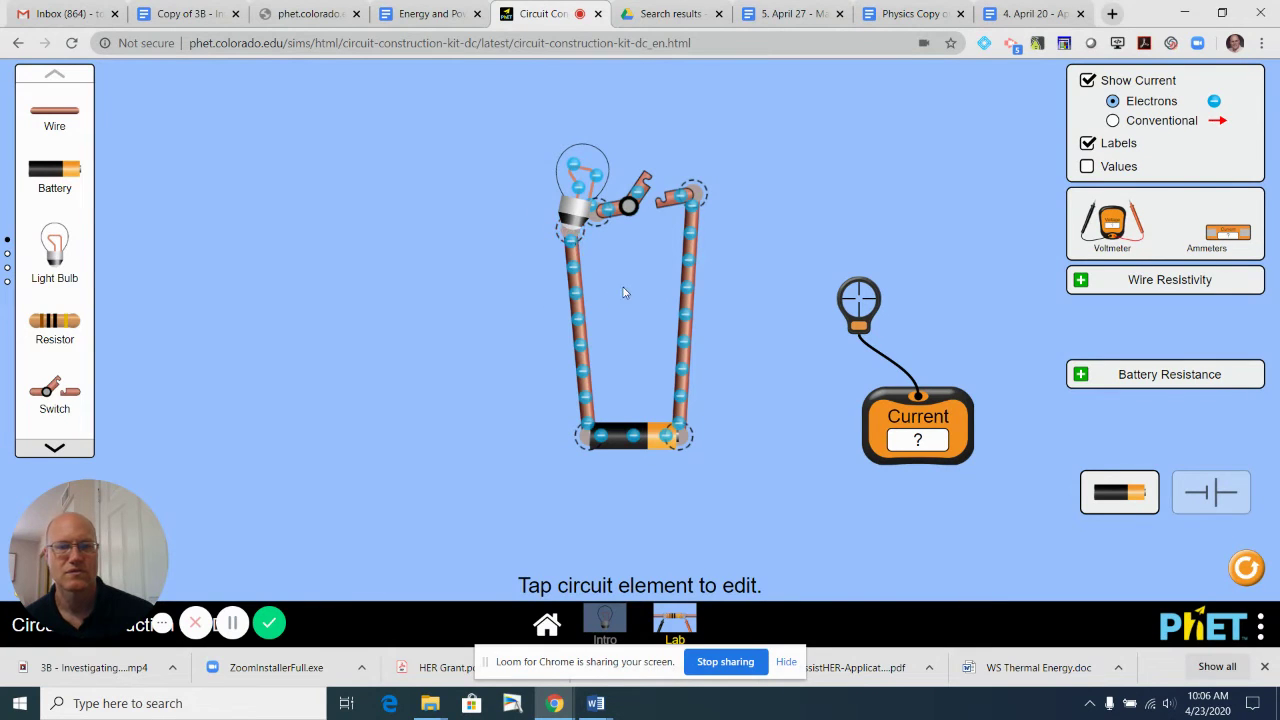
click(636, 202)
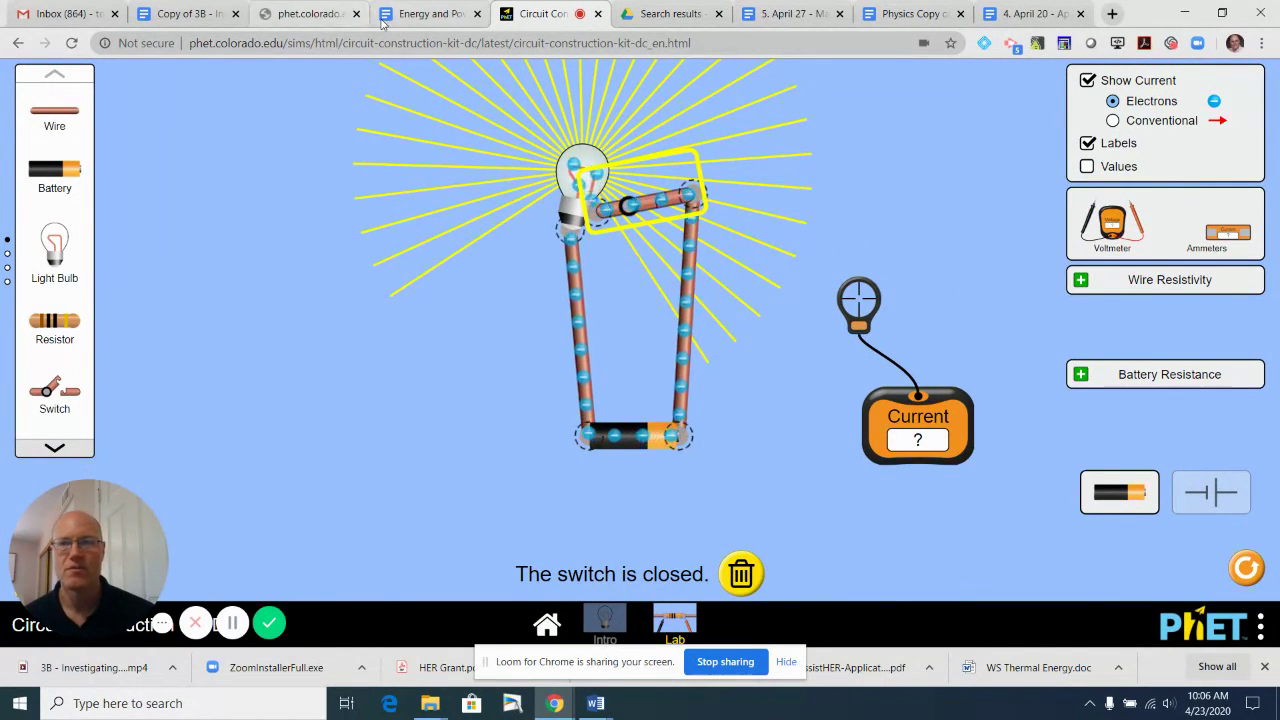
Switch to the Investigating Current worksheet in Google Docs and examine the Circuit Screenshot cells of the Part 2 modifications table.
click(160, 14)
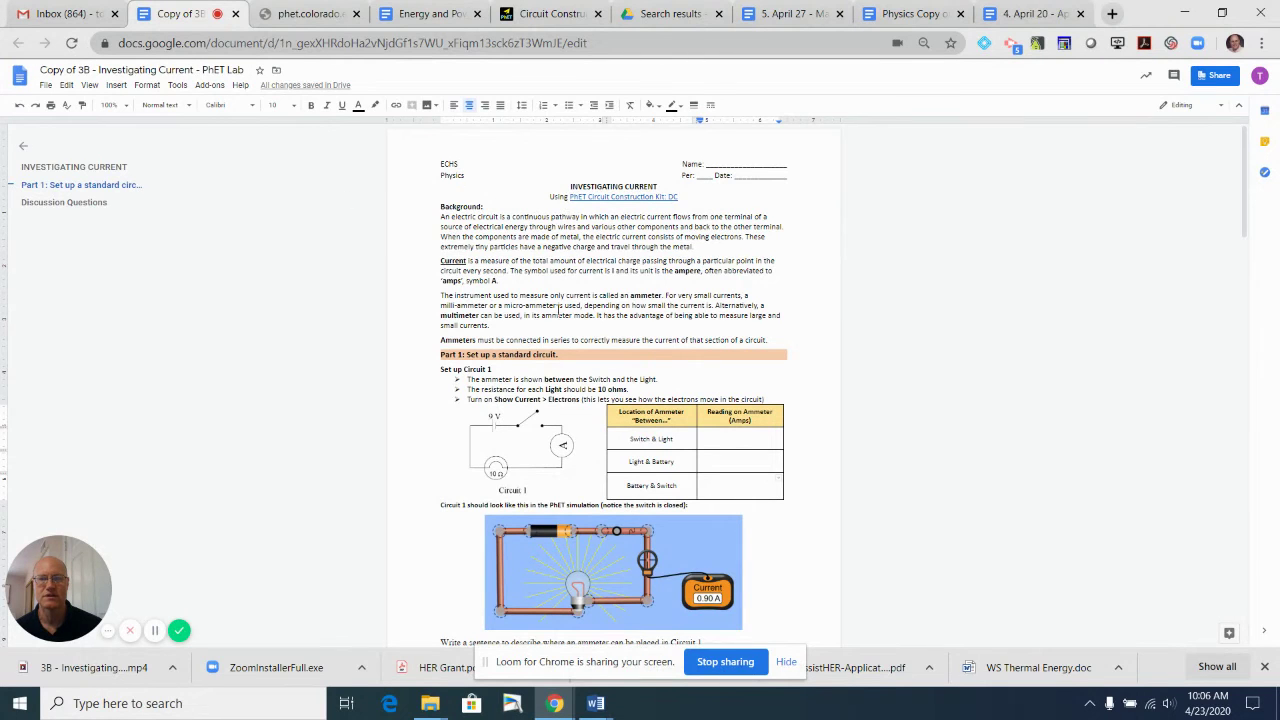
scroll(627, 308, down, 3)
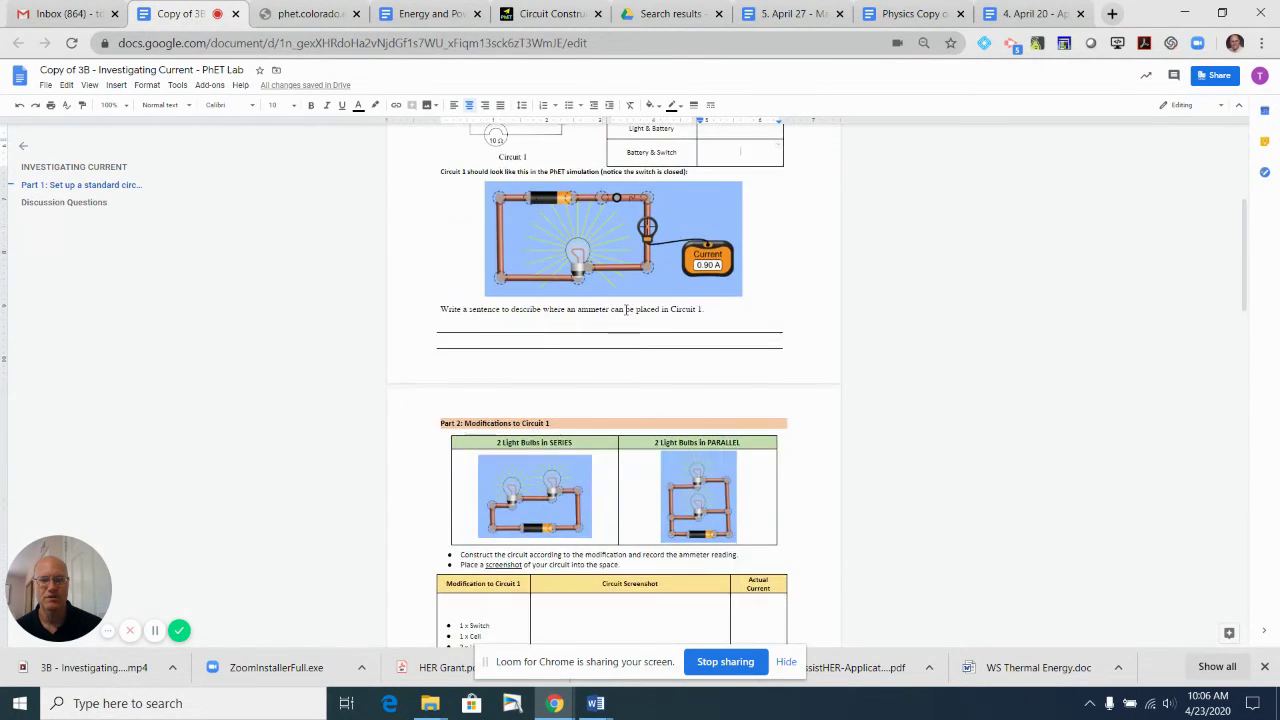
scroll(627, 308, down, 4)
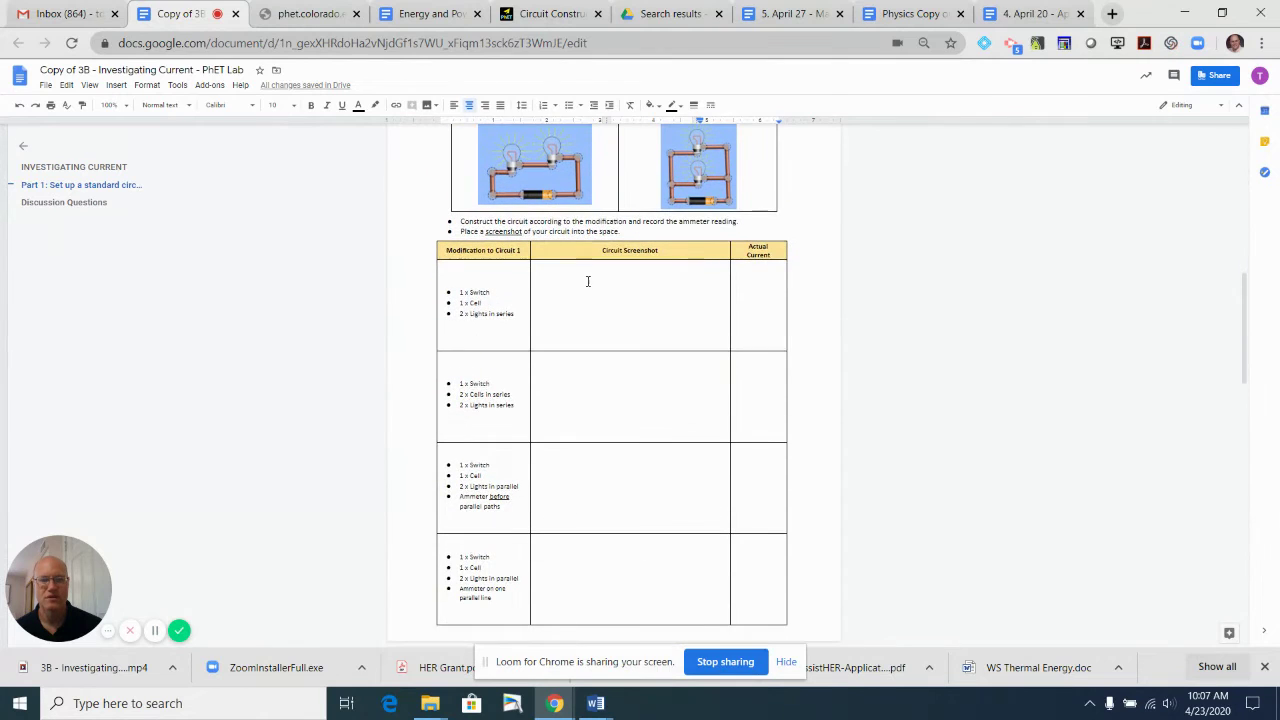
click(591, 295)
click(590, 323)
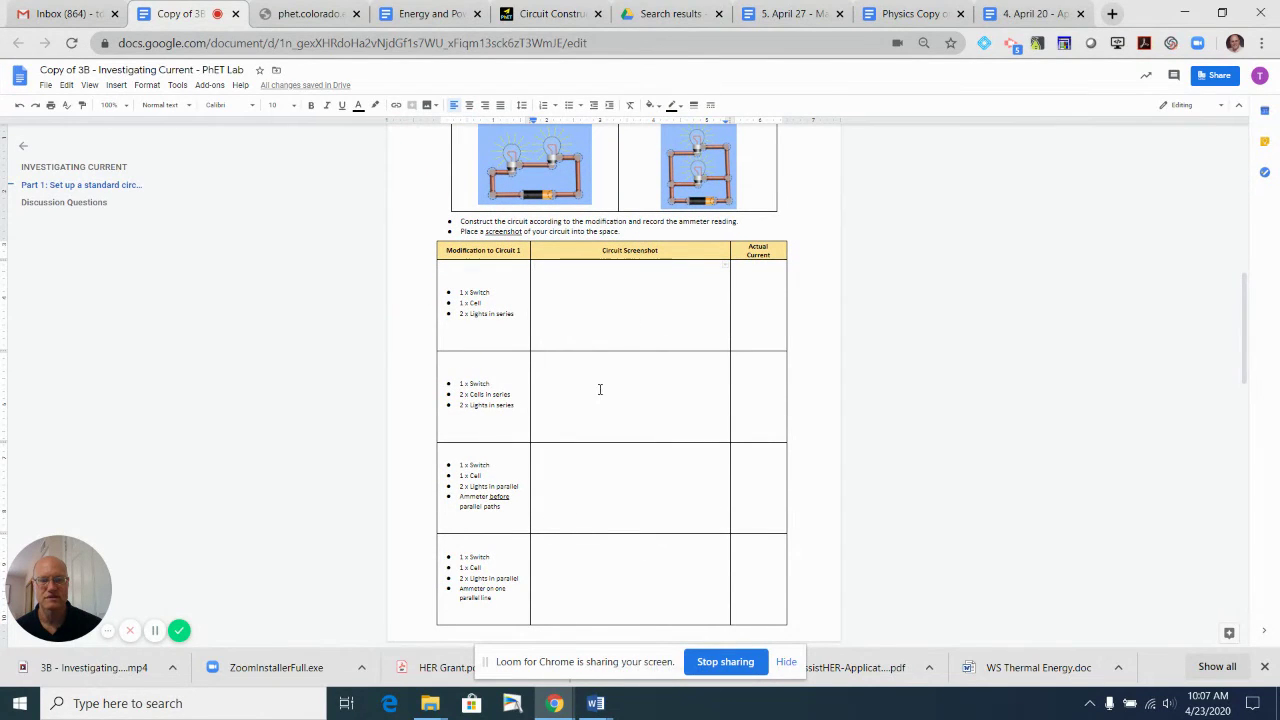
double_click(600, 390)
click(605, 463)
double_click(592, 304)
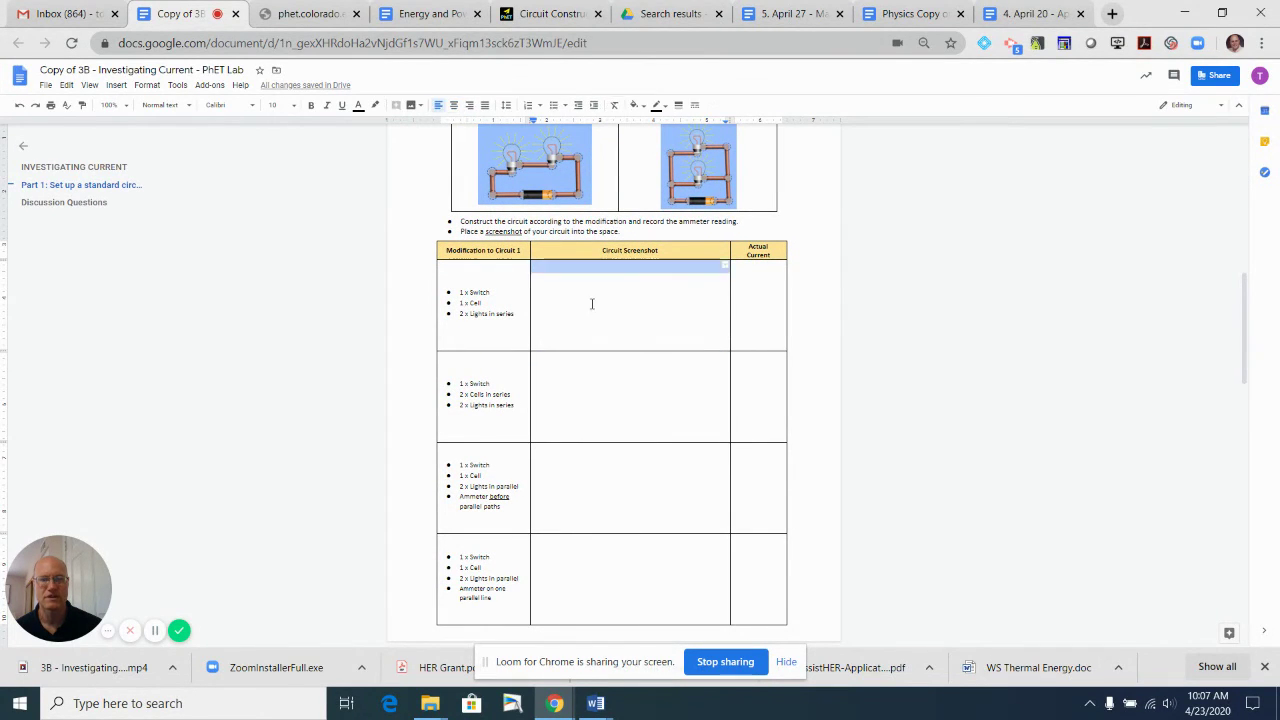